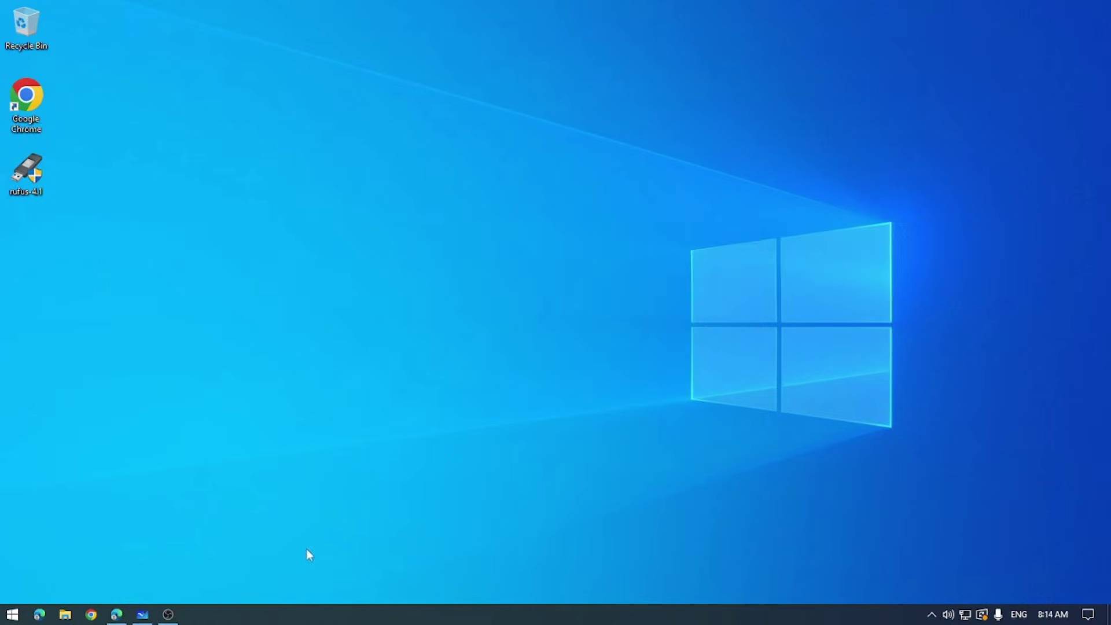
Scroll the Rufus website down to the Download releases table, then minimize Edge
{"action": "left_click", "coordinate": [116, 615]}
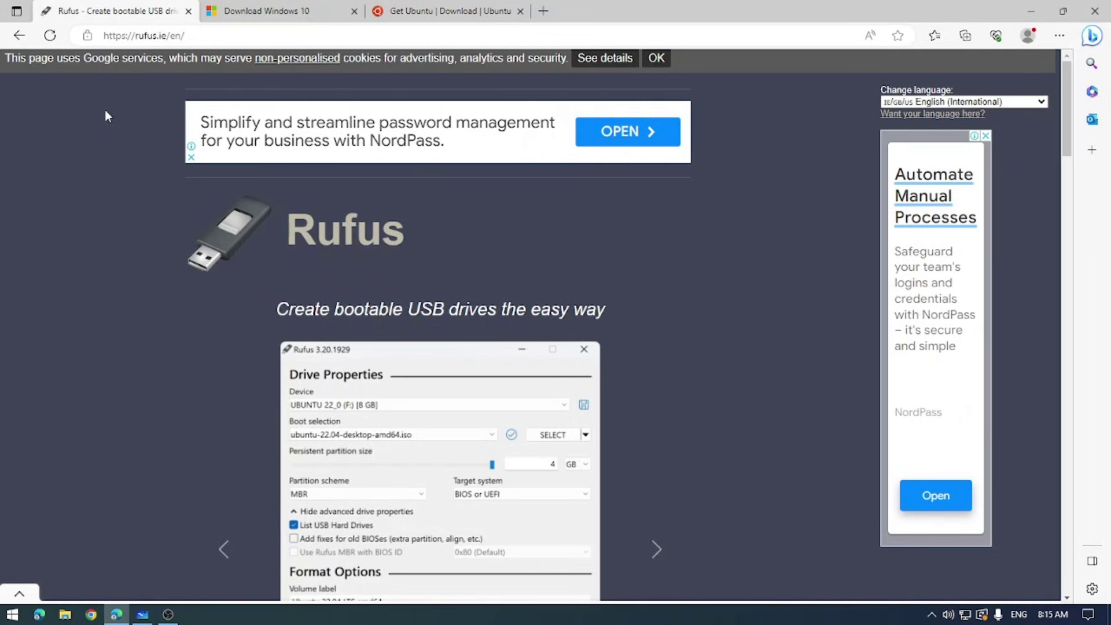
{"action": "scroll", "coordinate": [171, 235], "scroll_direction": "down", "scroll_amount": 12}
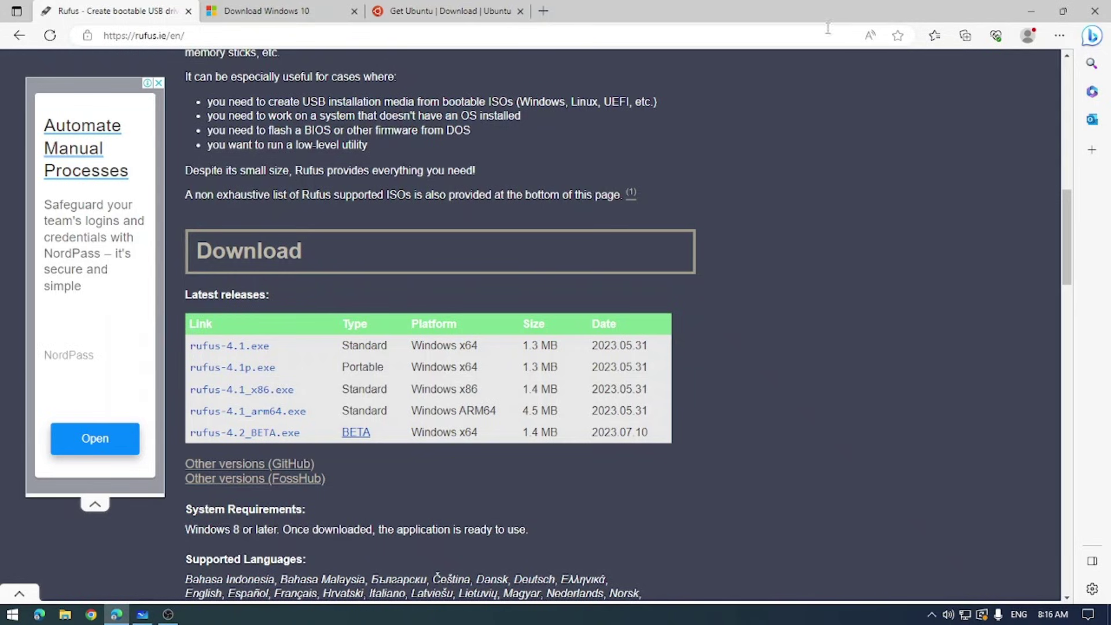
{"action": "left_click", "coordinate": [1030, 11]}
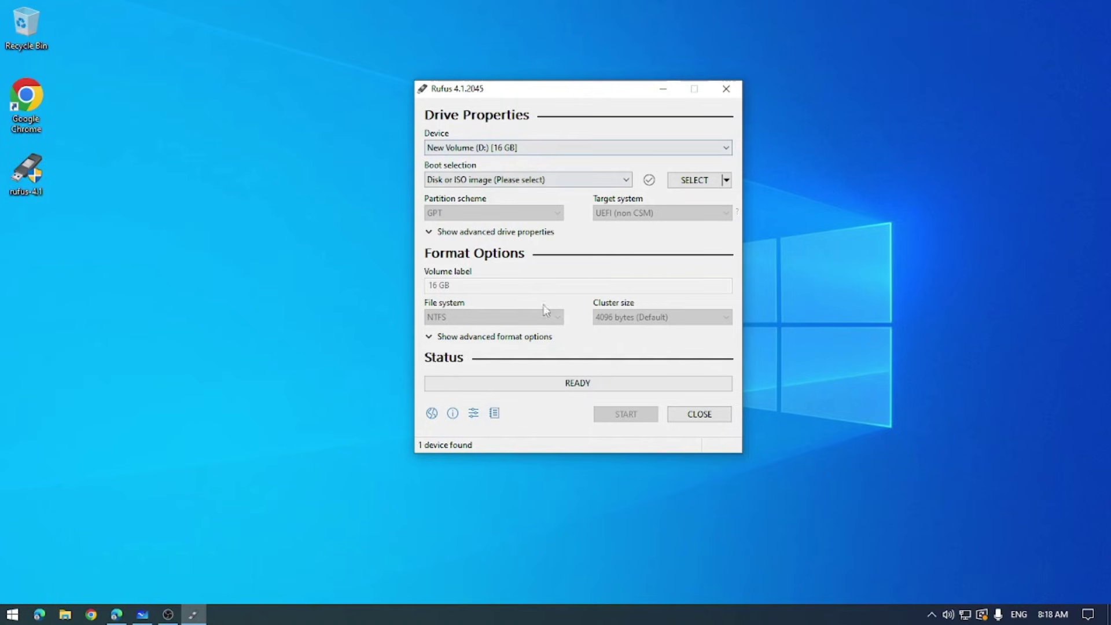
Check the Download Windows 10 and Get Ubuntu pages in Edge, then minimize Edge
{"action": "left_click", "coordinate": [116, 613]}
{"action": "left_click", "coordinate": [272, 11]}
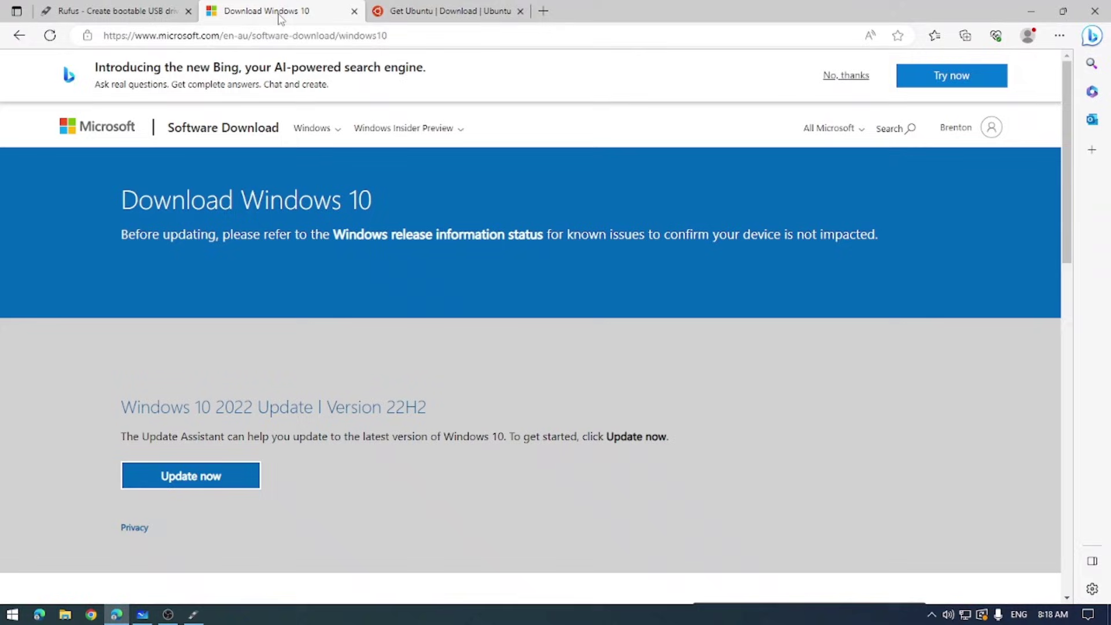
{"action": "left_click", "coordinate": [424, 16]}
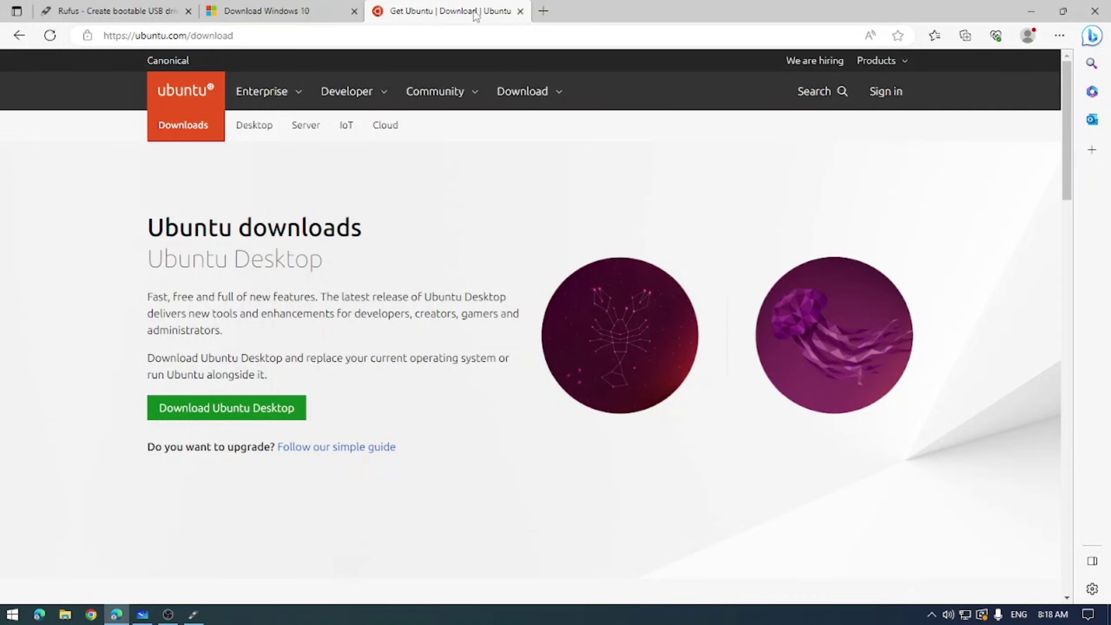
{"action": "left_click", "coordinate": [1021, 14]}
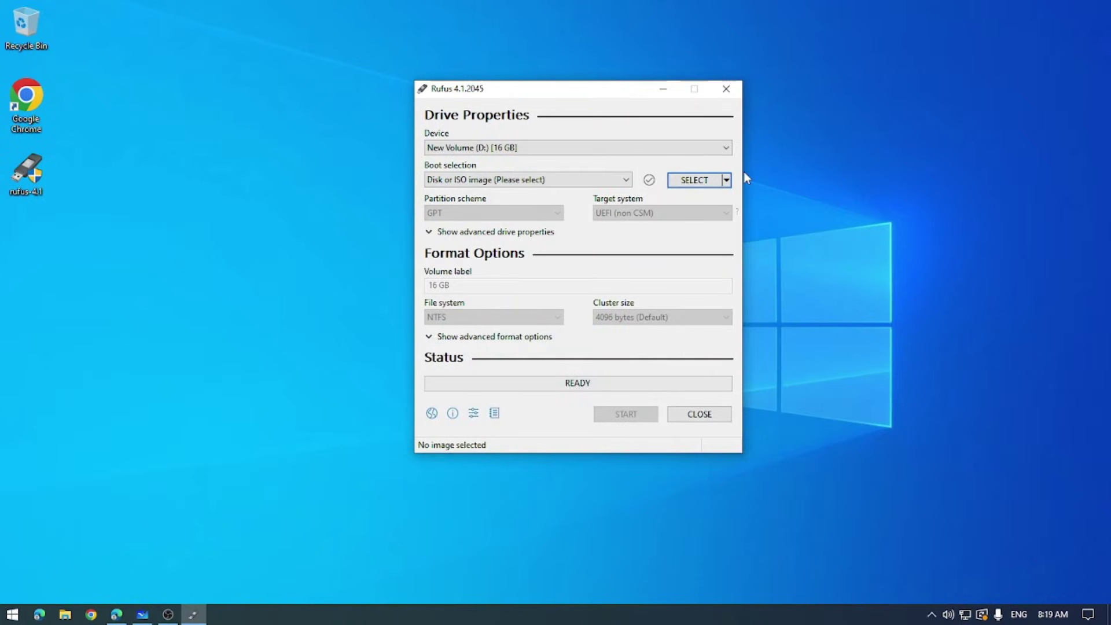
Load ubuntu-22.04.2-desktop-amd64.iso from Downloads as the Rufus boot image
{"action": "left_click", "coordinate": [701, 180]}
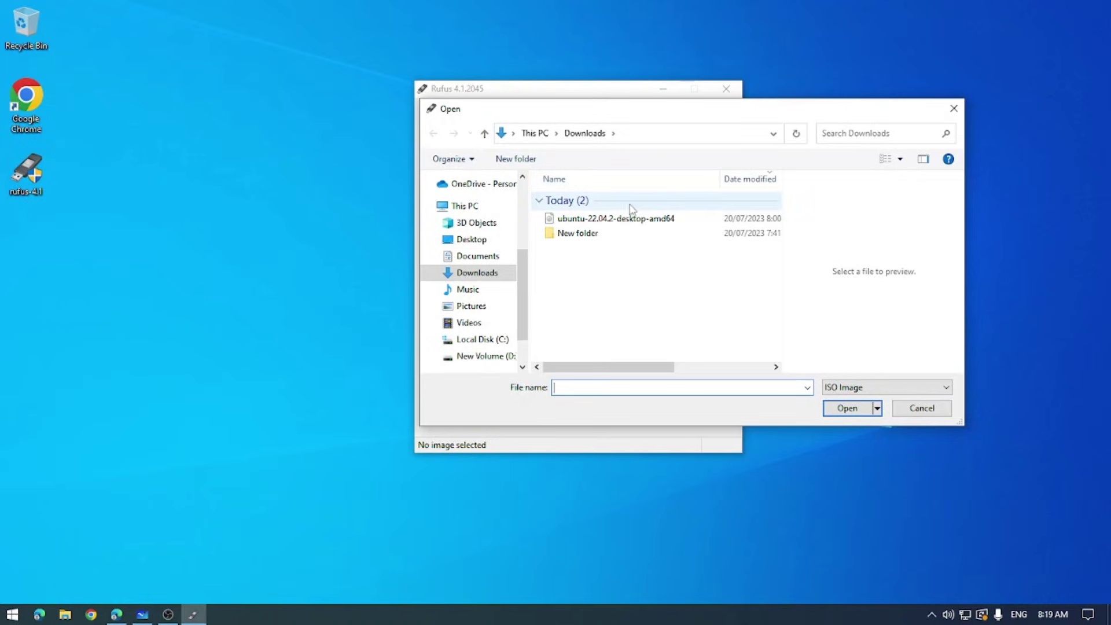
{"action": "left_click", "coordinate": [612, 222]}
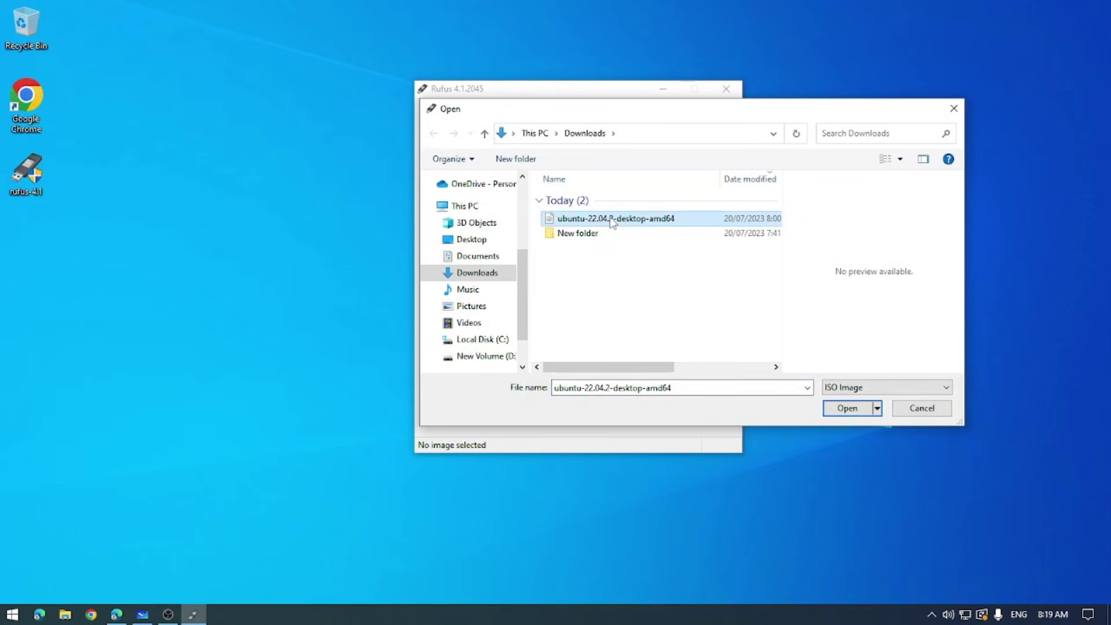
{"action": "left_click", "coordinate": [853, 408]}
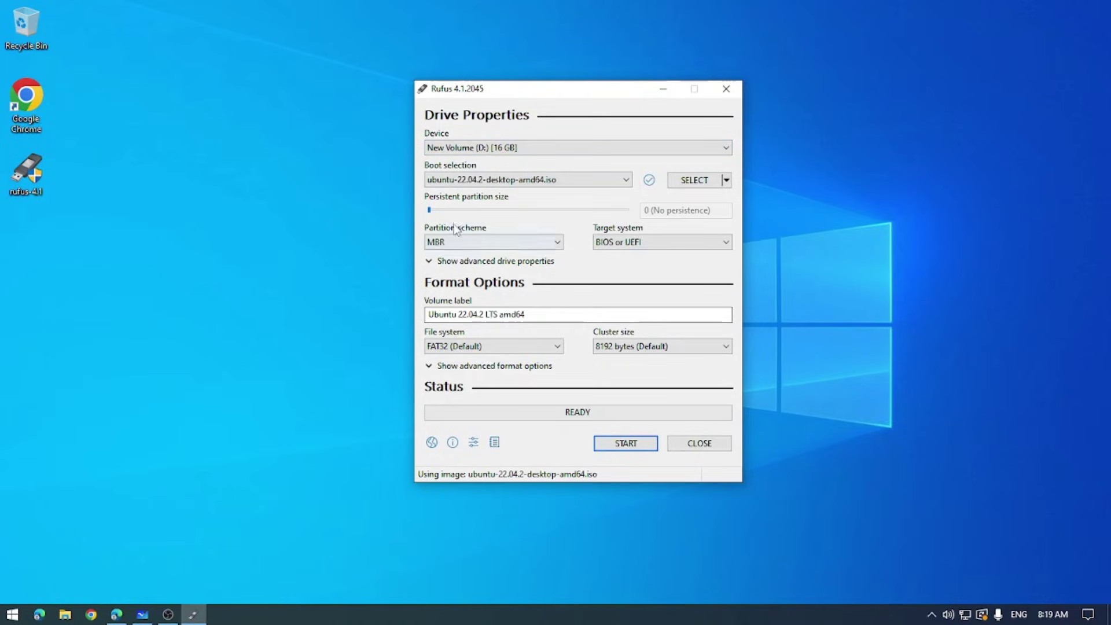
{"action": "left_click", "coordinate": [430, 263]}
{"action": "left_click", "coordinate": [429, 417]}
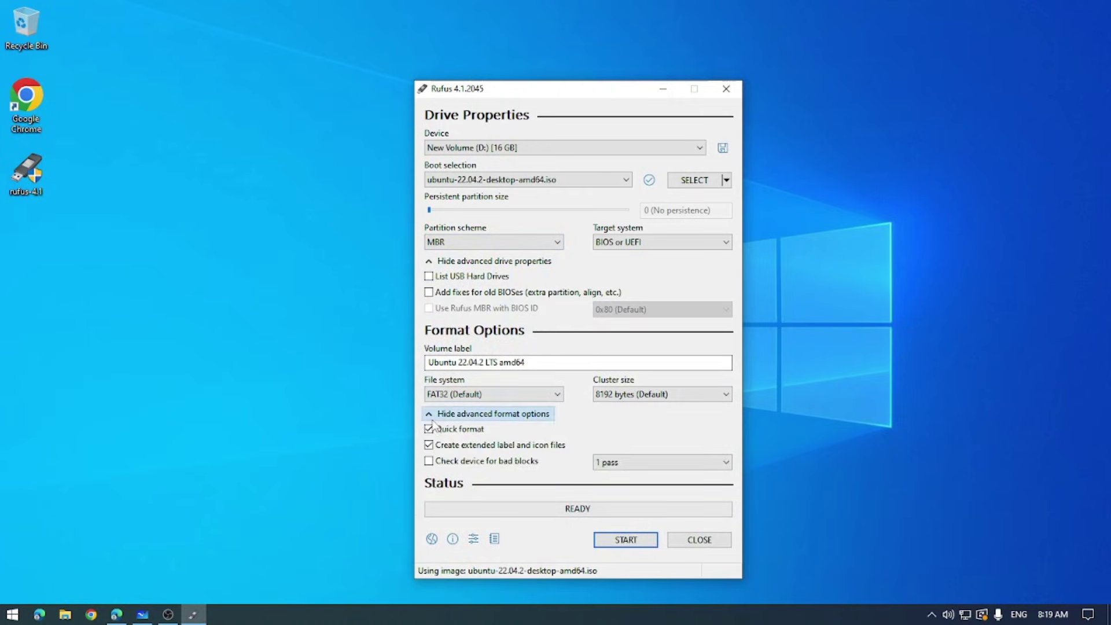
{"action": "left_click", "coordinate": [429, 416]}
{"action": "left_click", "coordinate": [441, 262]}
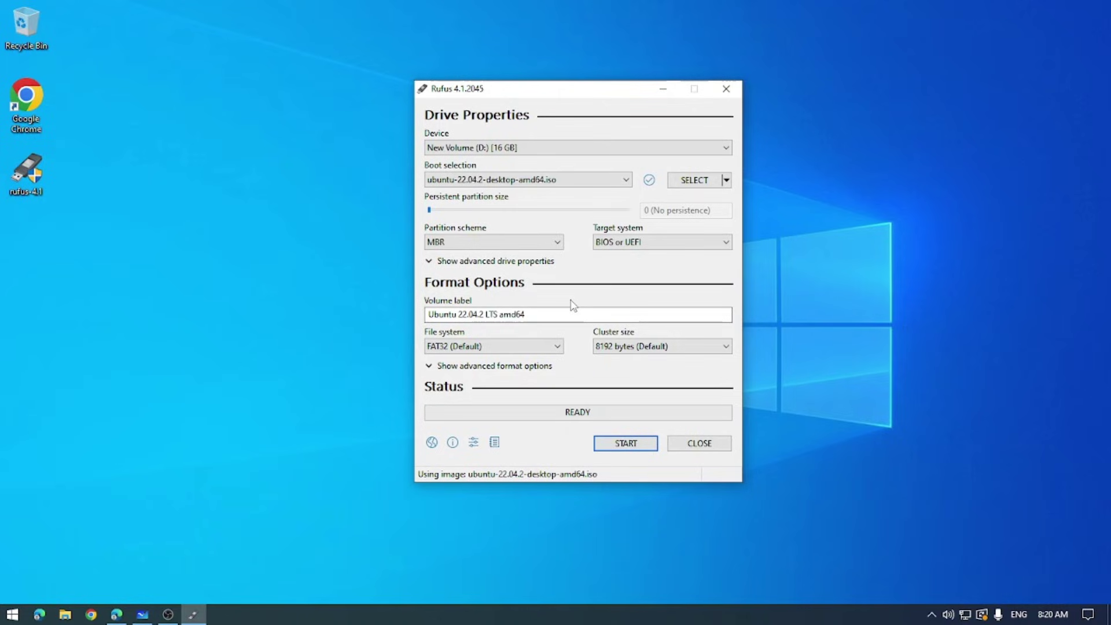
Delete 'LTS amd64' from the volume label, leaving 'Ubuntu 22.04.2'
{"action": "left_click", "coordinate": [551, 313]}
{"action": "key", "text": "BackSpace"}
{"action": "key", "text": "BackSpace"}
{"action": "key", "text": "BackSpace"}
{"action": "key", "text": "BackSpace"}
{"action": "key", "text": "BackSpace"}
{"action": "key", "text": "BackSpace"}
{"action": "key", "text": "BackSpace"}
{"action": "key", "text": "BackSpace"}
{"action": "key", "text": "BackSpace"}
Place Rufus beside the Whiteboard notes and switch the file system to NTFS
{"action": "left_click_drag", "start_coordinate": [590, 87], "coordinate": [884, 87]}
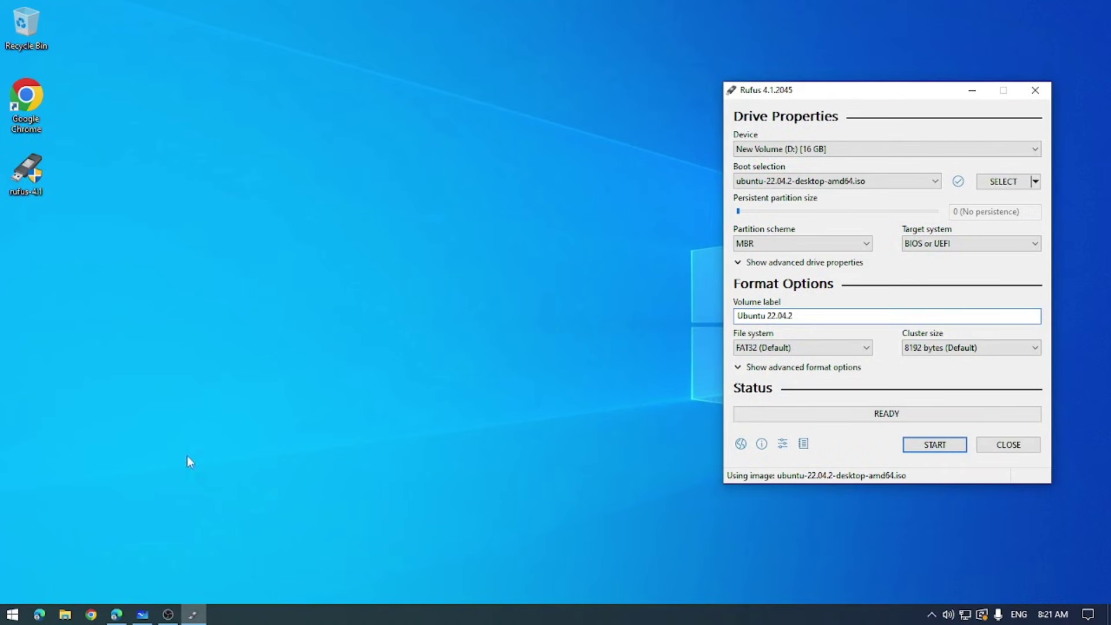
{"action": "left_click", "coordinate": [143, 614]}
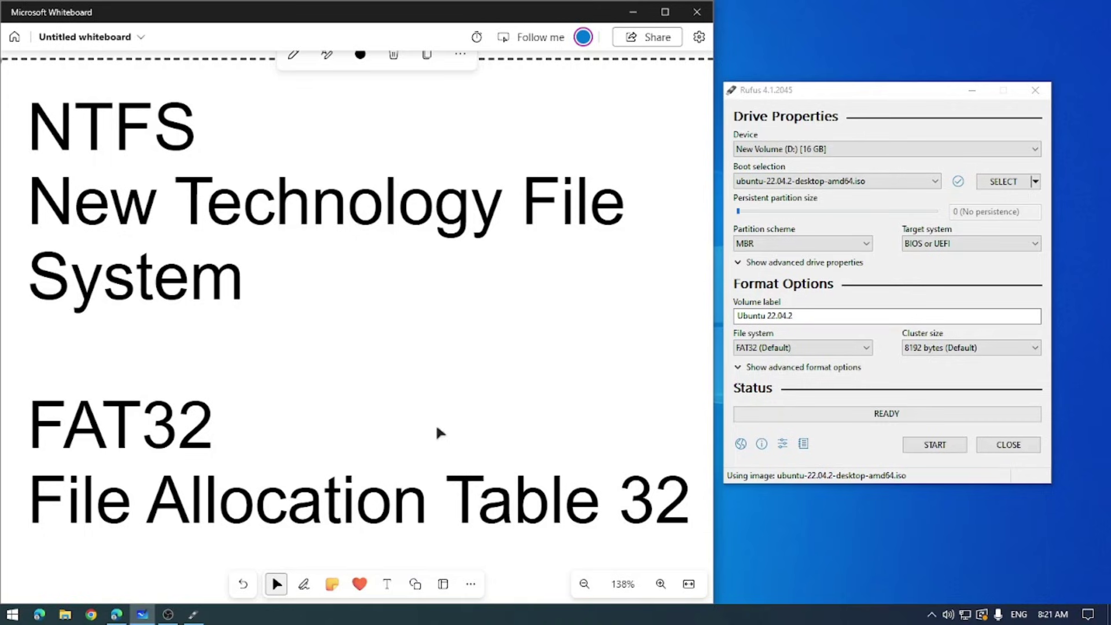
{"action": "left_click", "coordinate": [753, 348]}
{"action": "left_click", "coordinate": [751, 369]}
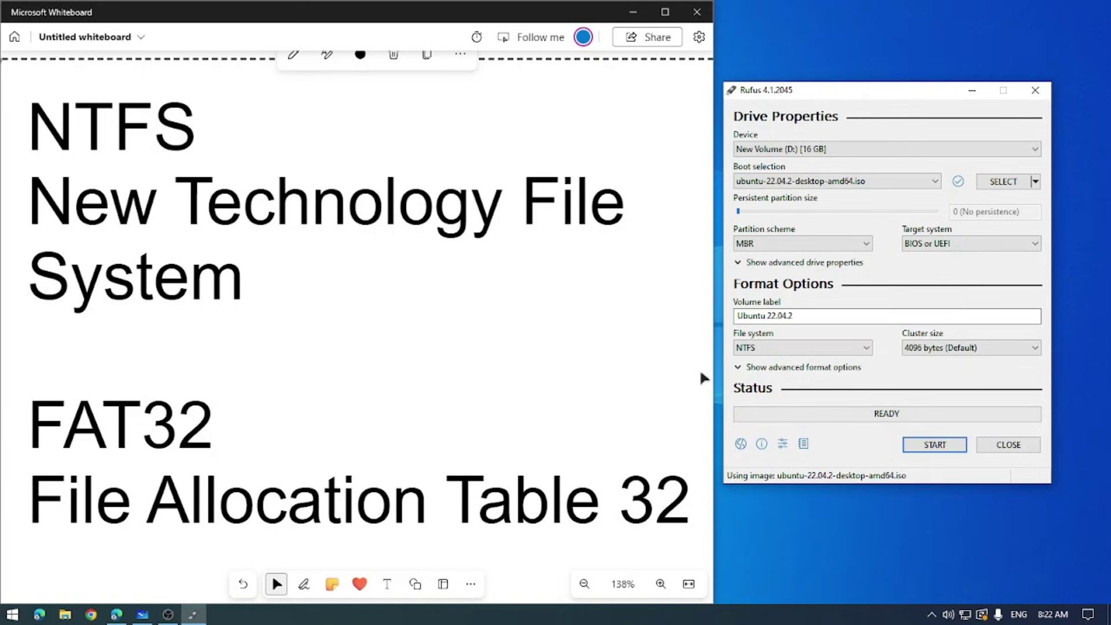
Switch the file system from NTFS back to FAT32 (Default) with 8192-byte clusters
{"action": "left_click", "coordinate": [776, 347]}
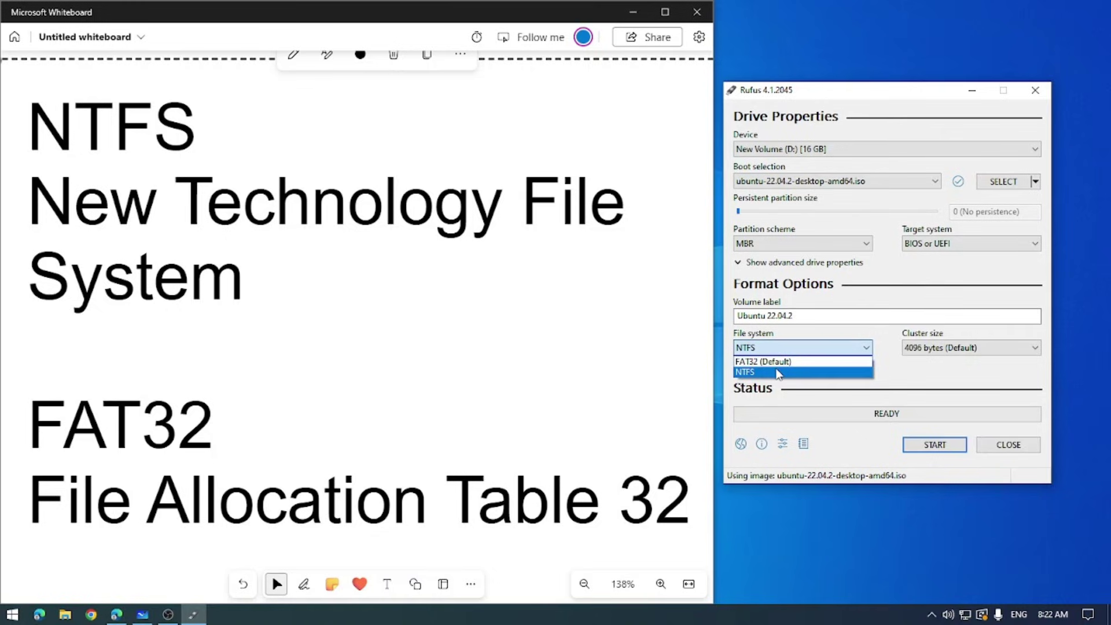
{"action": "left_click", "coordinate": [778, 372]}
{"action": "left_click", "coordinate": [775, 347]}
{"action": "left_click", "coordinate": [770, 362]}
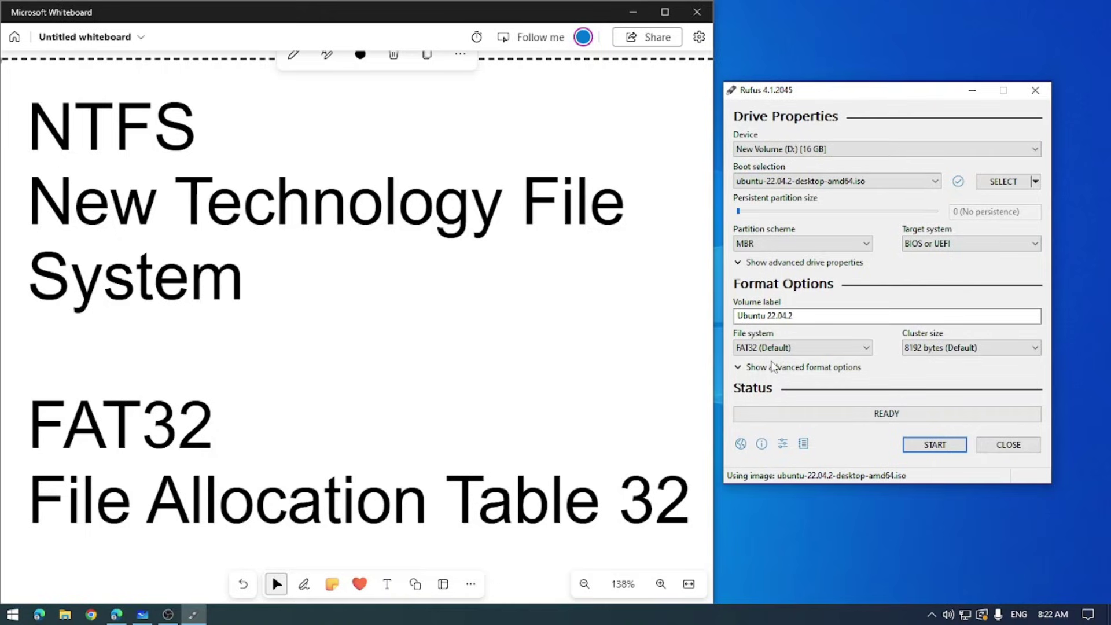
Leave the file system on FAT32 and zoom the Whiteboard out to 92%
{"action": "left_click", "coordinate": [773, 348]}
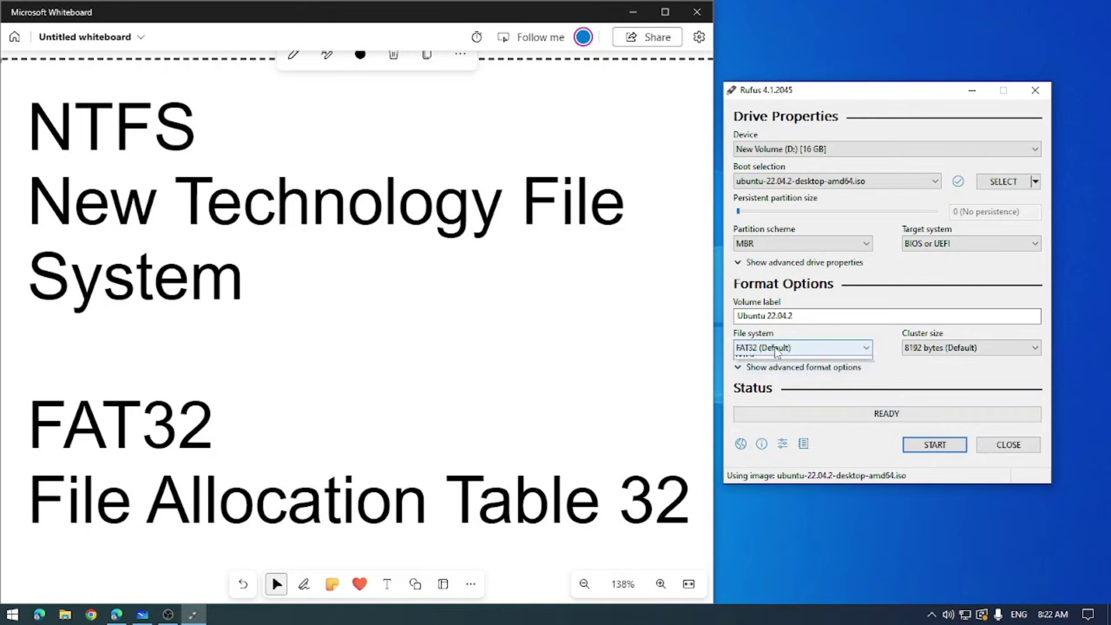
{"action": "left_click", "coordinate": [452, 315]}
{"action": "scroll", "coordinate": [452, 316], "scroll_direction": "down", "scroll_amount": 1}
{"action": "left_click_drag", "start_coordinate": [446, 339], "coordinate": [421, 212]}
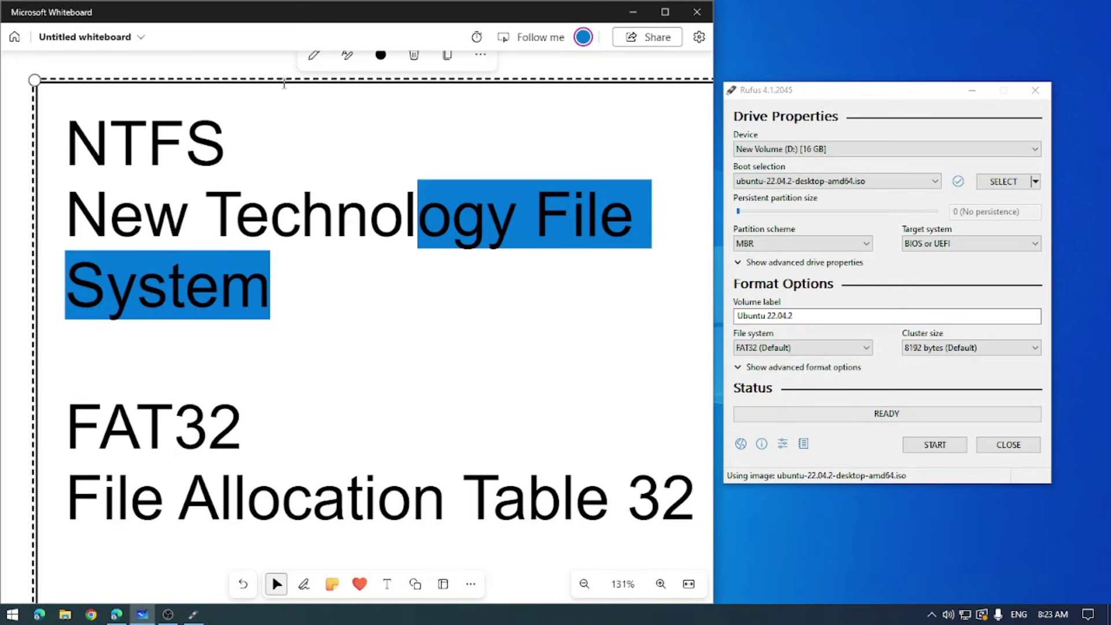
Move the Whiteboard notes up and left so the exFAT entry is visible
{"action": "left_click_drag", "start_coordinate": [248, 37], "coordinate": [244, 29]}
{"action": "scroll", "coordinate": [301, 442], "scroll_direction": "down", "scroll_amount": 2}
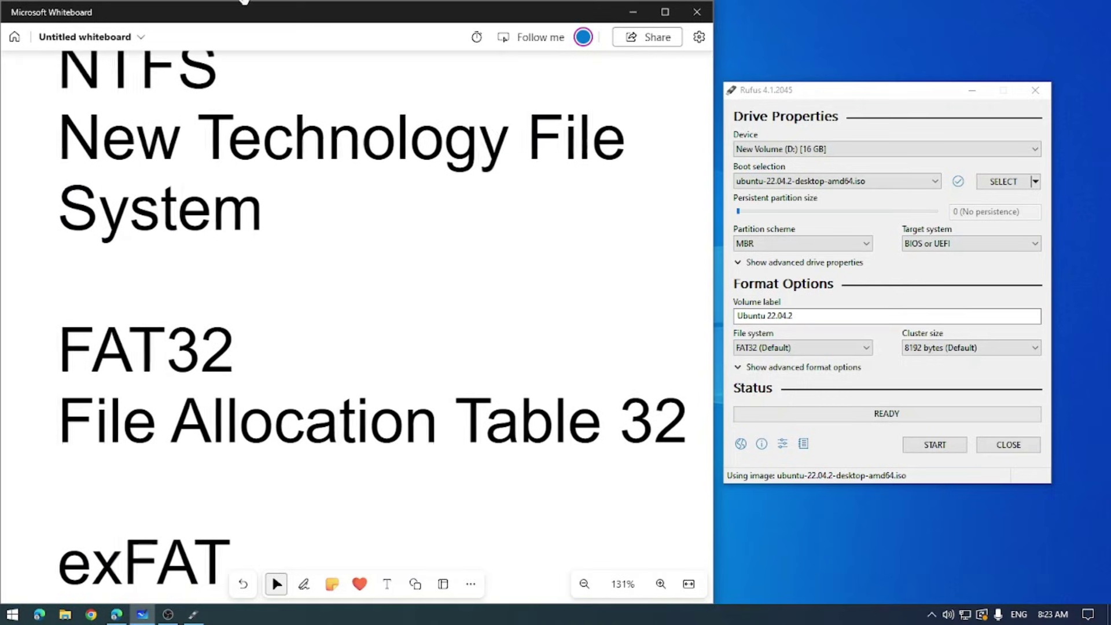
{"action": "scroll", "coordinate": [301, 442], "scroll_direction": "down", "scroll_amount": 3}
{"action": "left_click_drag", "start_coordinate": [310, 460], "coordinate": [273, 260]}
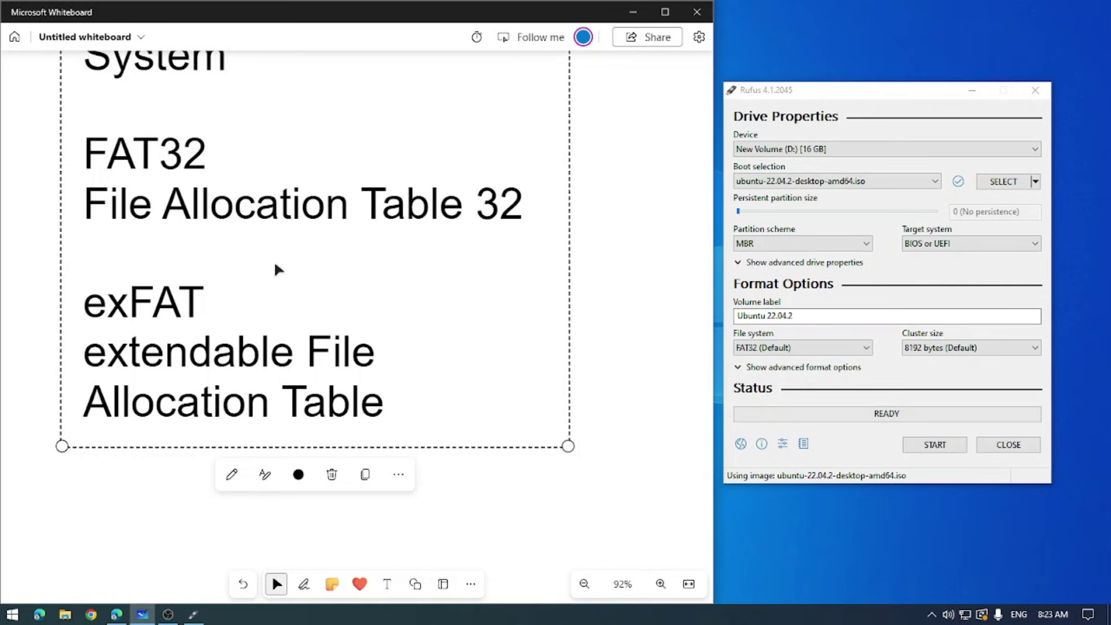
{"action": "left_click_drag", "start_coordinate": [287, 293], "coordinate": [285, 288]}
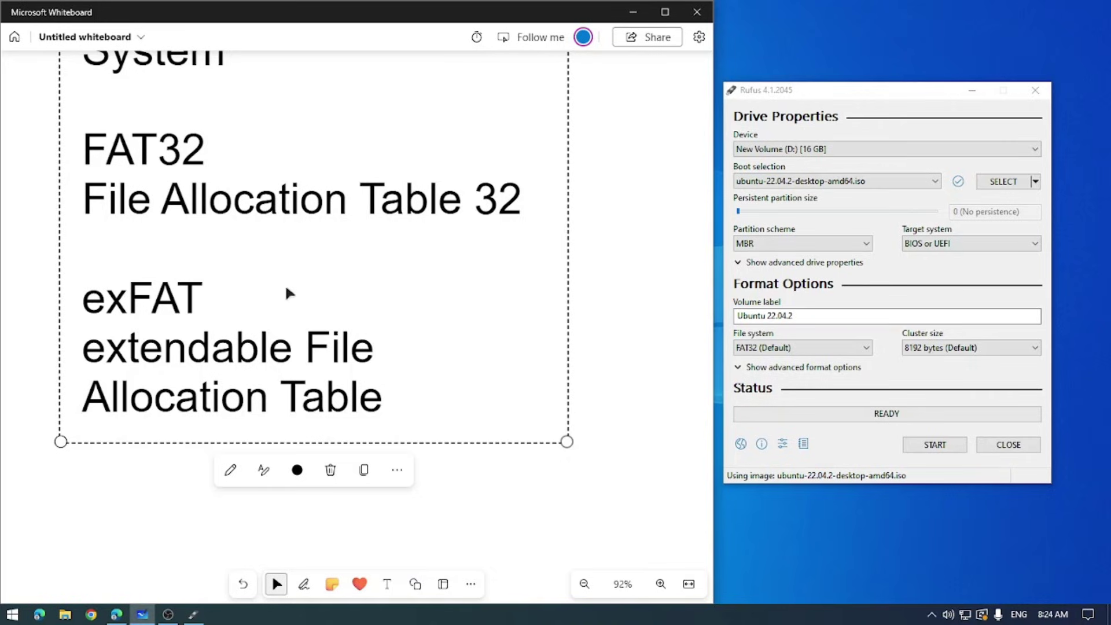
Center Rufus and start the write in ISO Image mode, accepting the Grub file download
{"action": "left_click", "coordinate": [633, 12]}
{"action": "left_click_drag", "start_coordinate": [818, 94], "coordinate": [527, 92]}
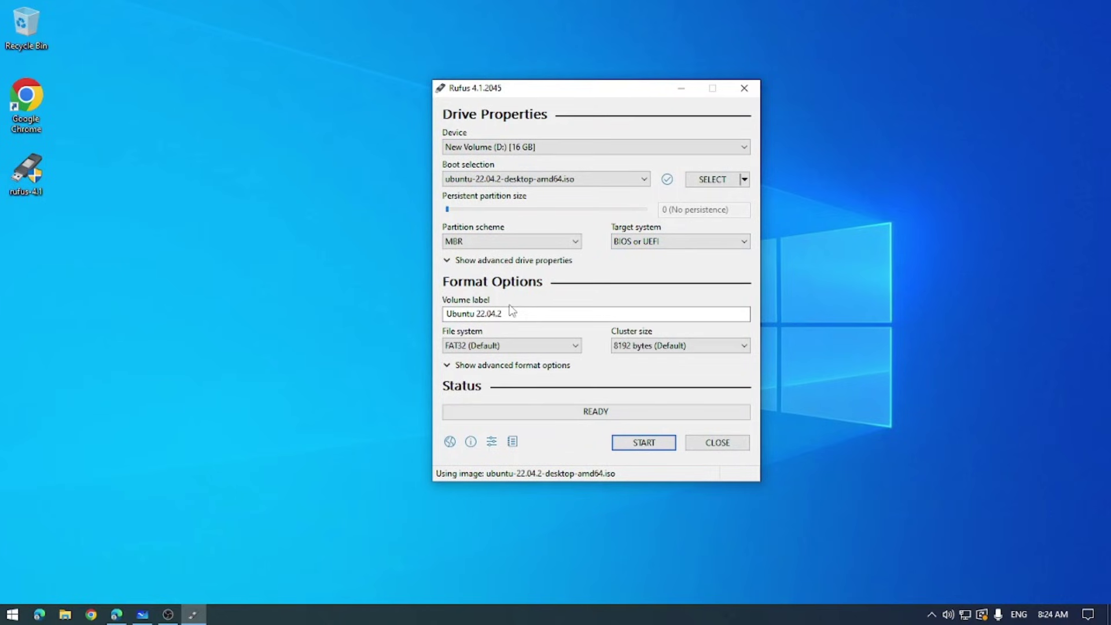
{"action": "left_click", "coordinate": [635, 454]}
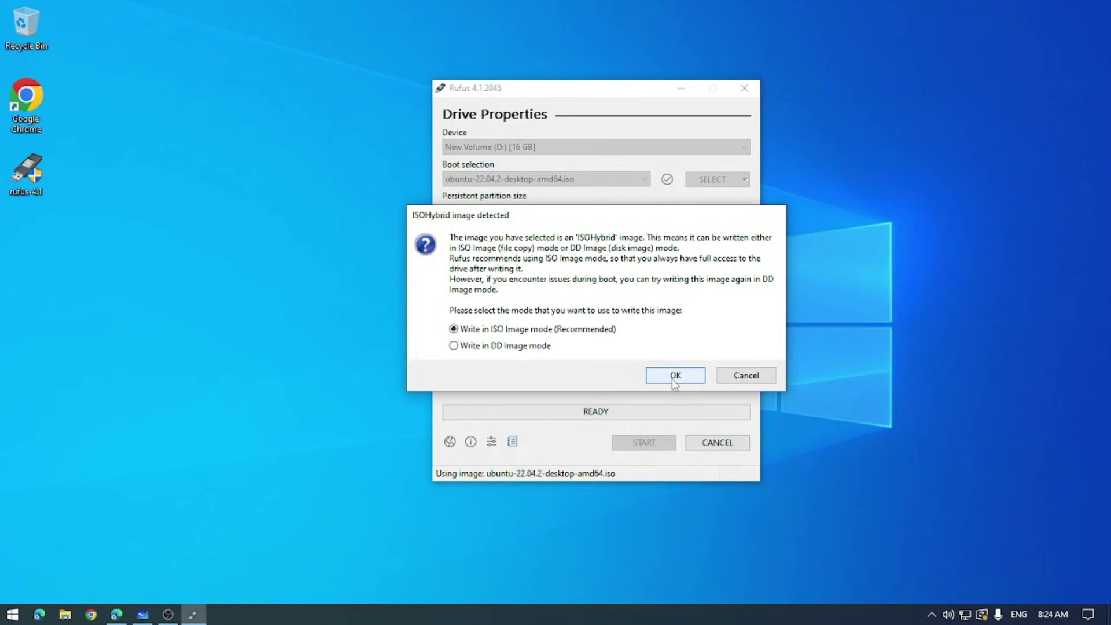
{"action": "left_click", "coordinate": [674, 376]}
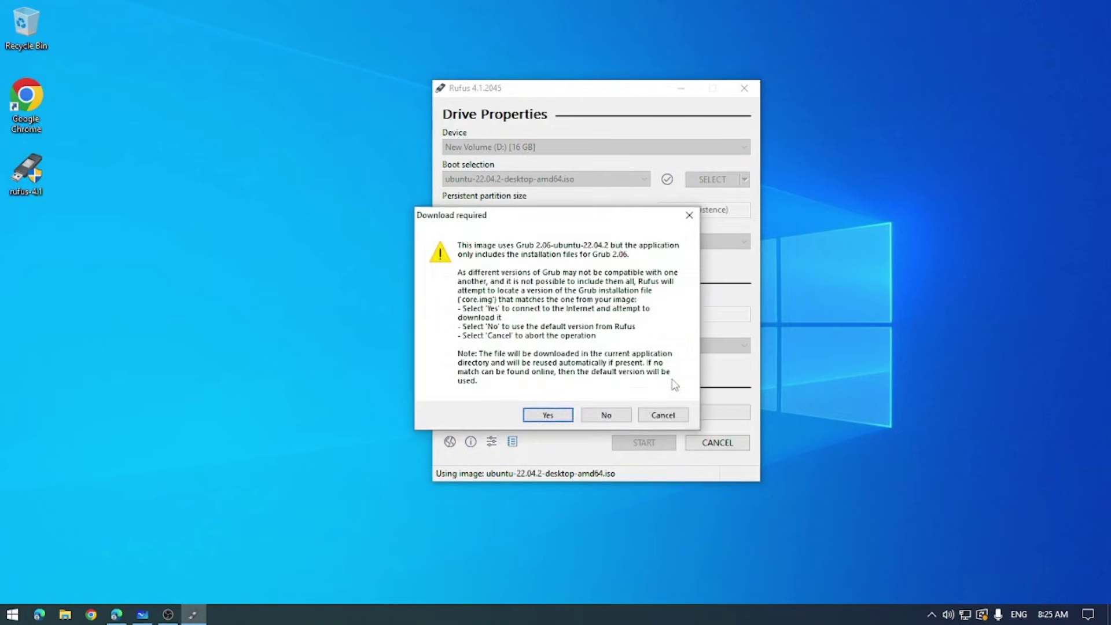
{"action": "left_click", "coordinate": [553, 414]}
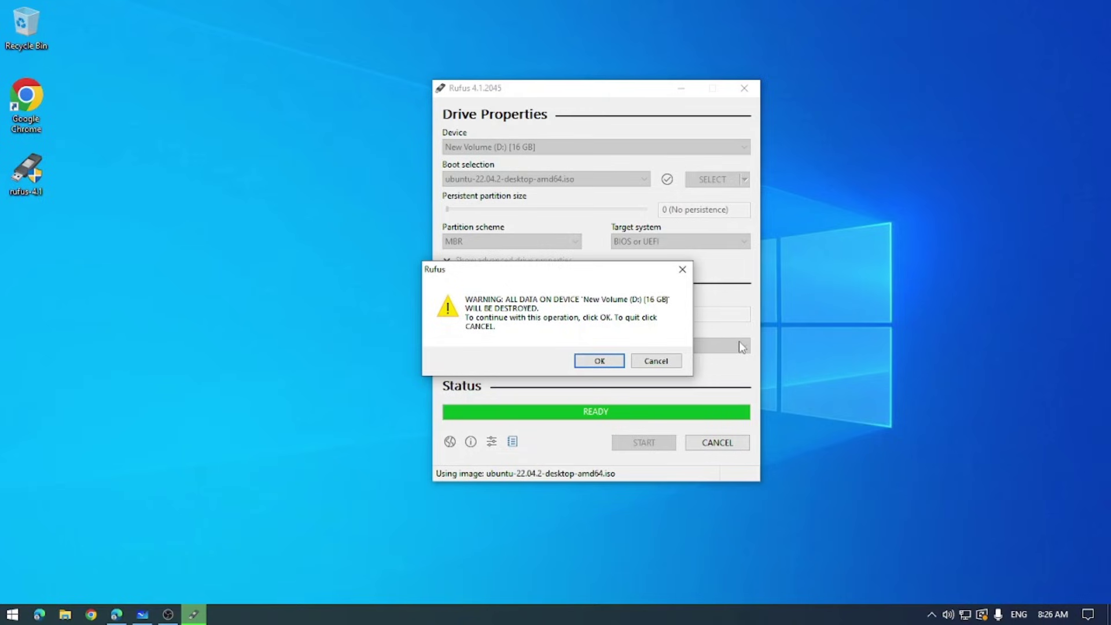
Accept the warning that all data on the 16 GB drive will be destroyed
{"action": "left_click", "coordinate": [599, 361]}
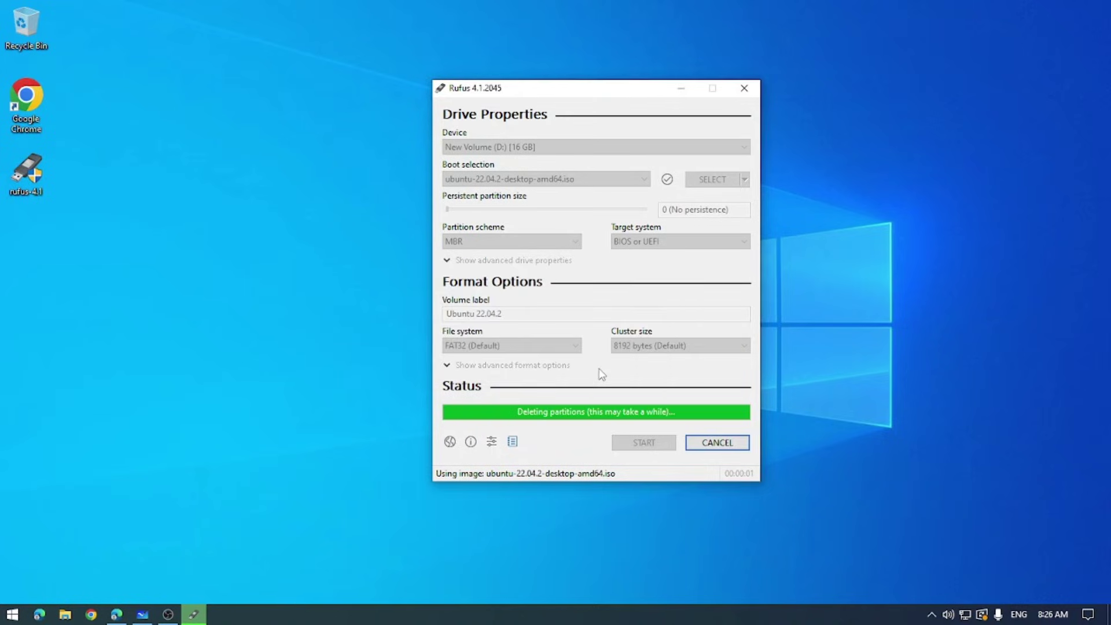